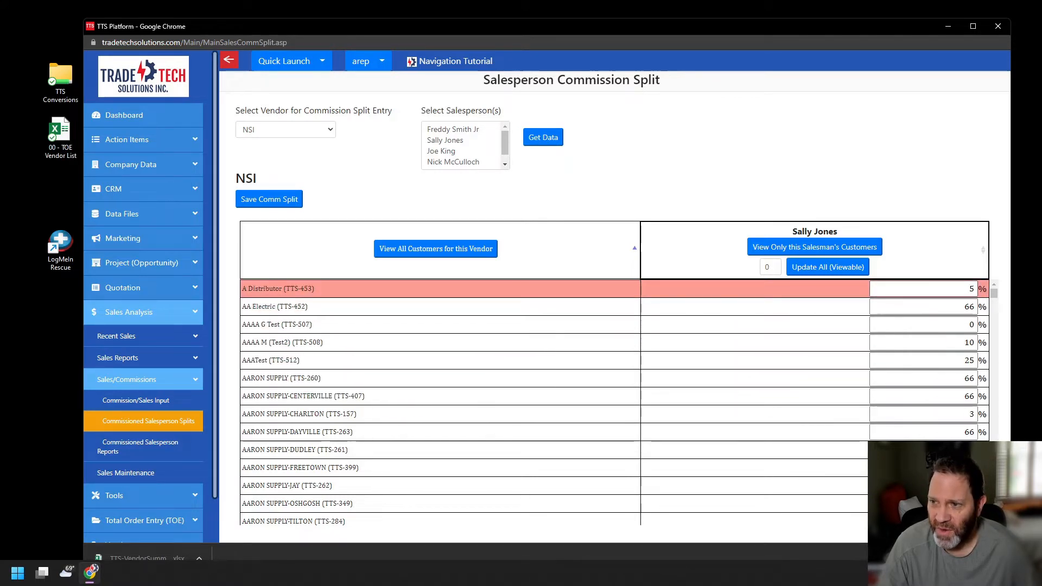
# - Compare the salesperson's own customers with all NSI customers, and leave the list filtered to only that salesperson's customers
pyautogui.click(891, 307)
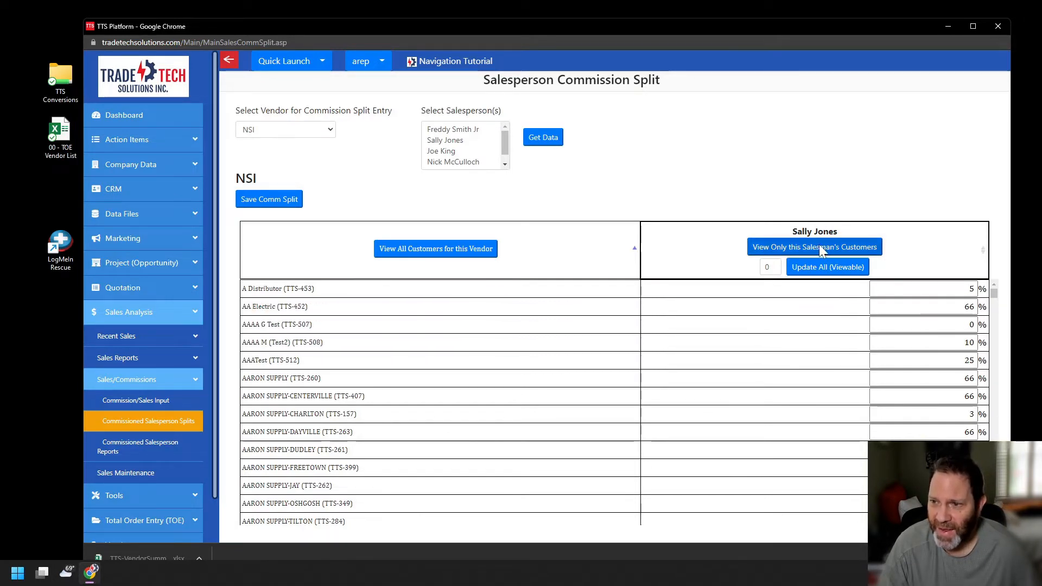
pyautogui.click(797, 248)
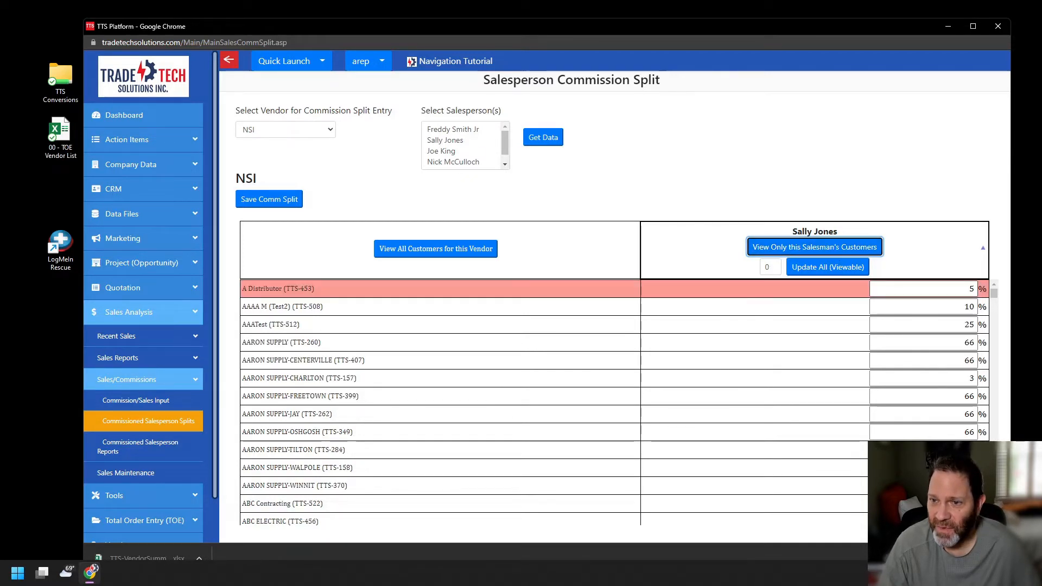
pyautogui.click(421, 255)
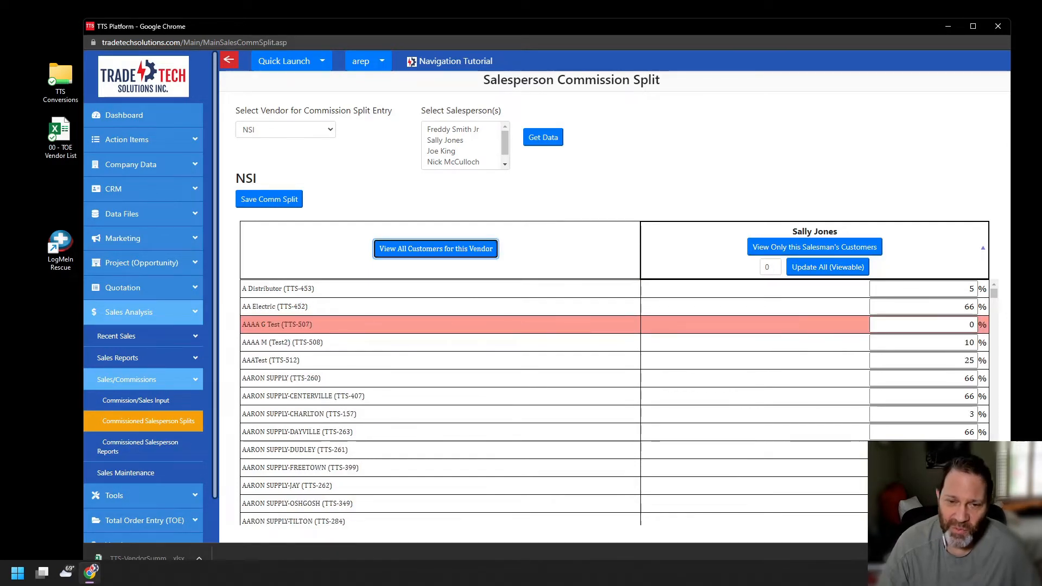
pyautogui.click(819, 247)
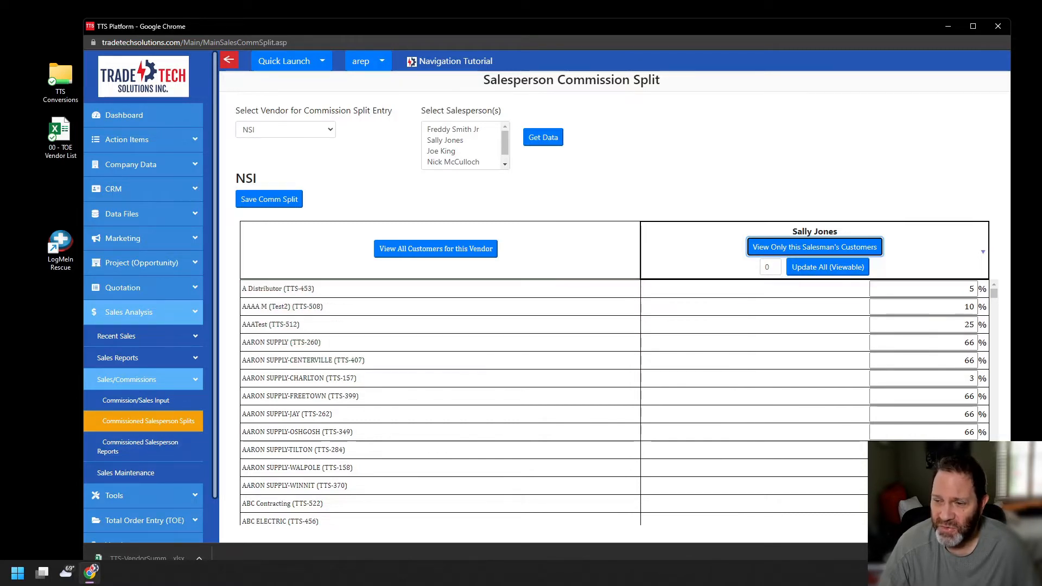
# - Set the commission split to 25% for all of the salesperson's viewable customers
pyautogui.press('Tab')
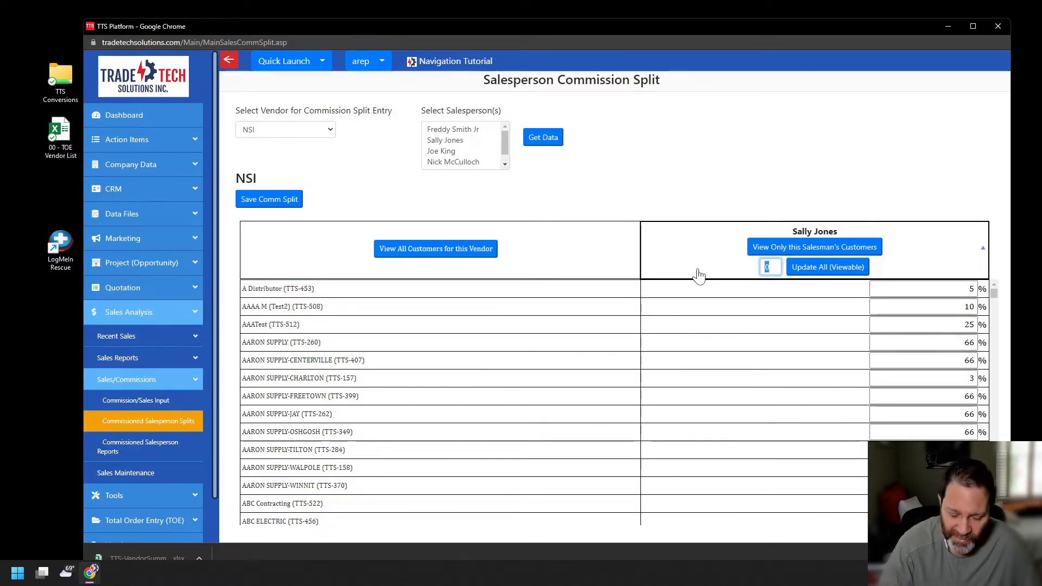
pyautogui.write('25')
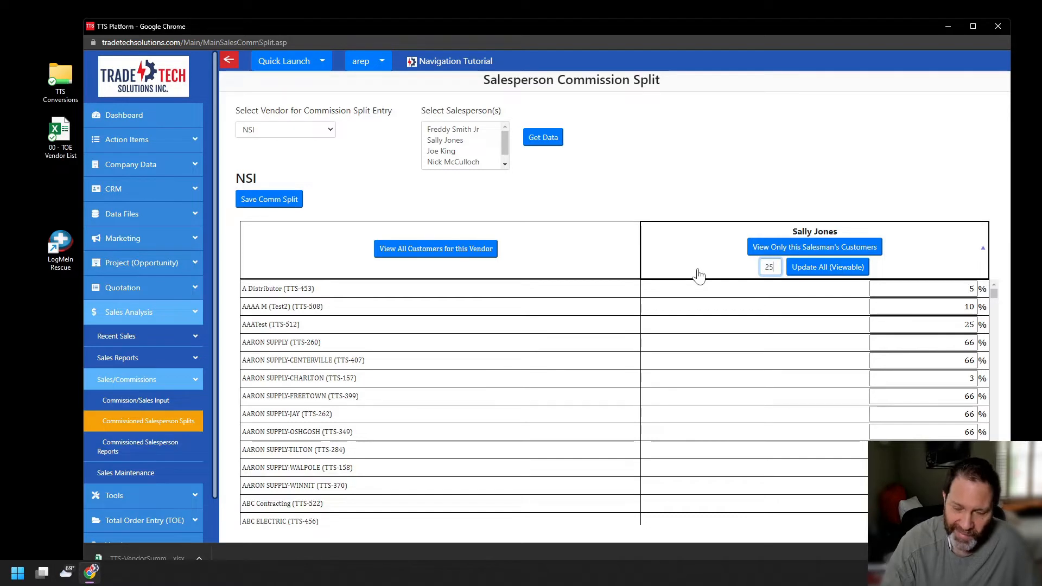
pyautogui.click(823, 274)
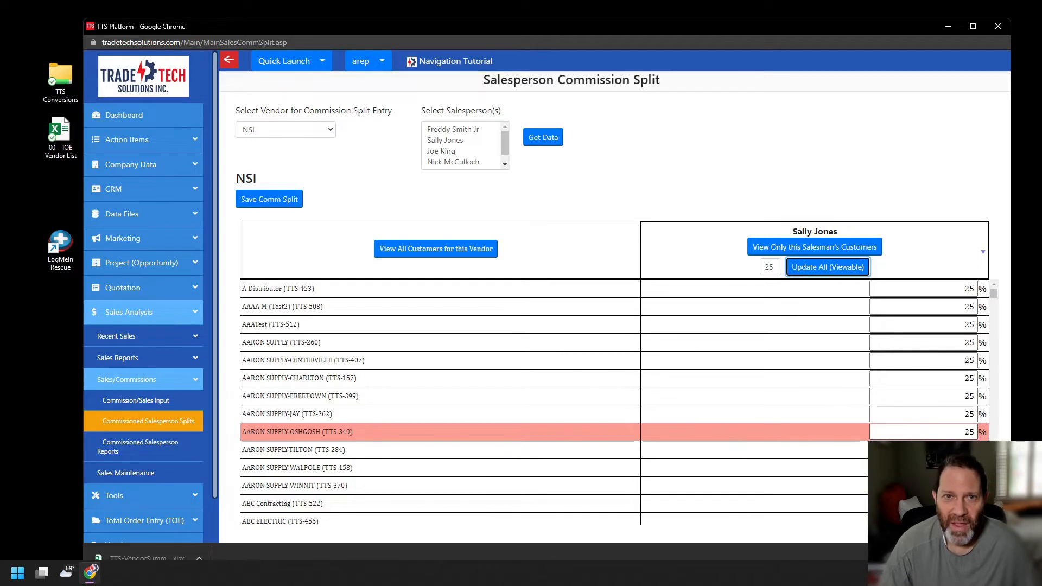
# - Look over the updated splits and set the AAATest customer's individual split to 20%
pyautogui.scroll(-15, 619, 380)
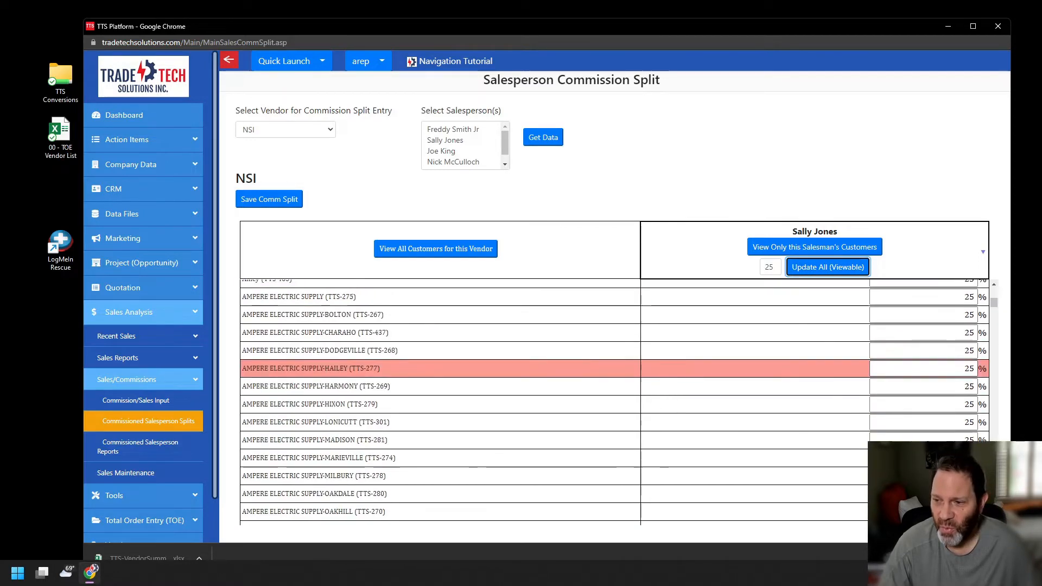
pyautogui.scroll(15, 863, 332)
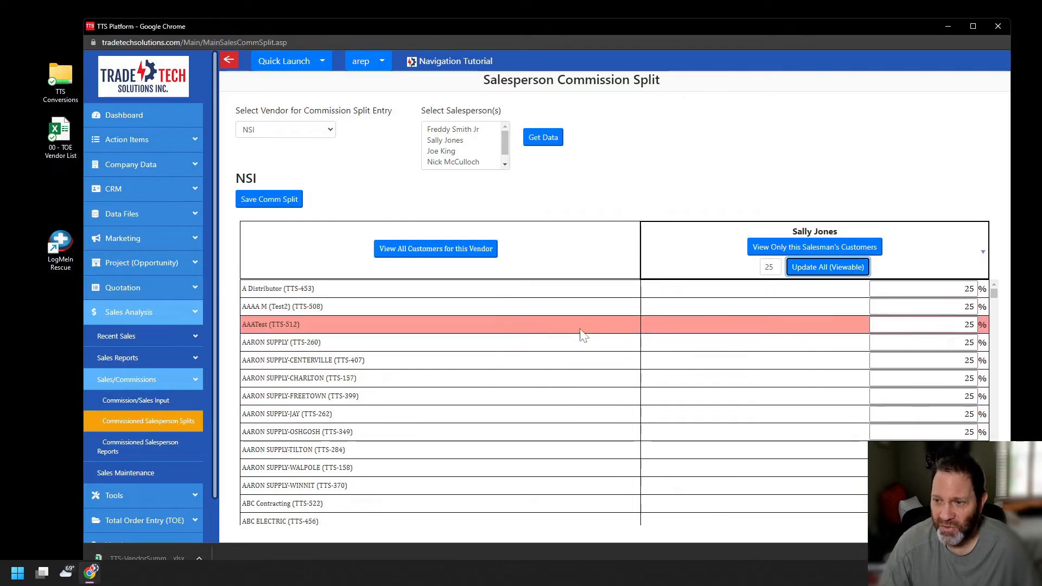
pyautogui.doubleClick(968, 324)
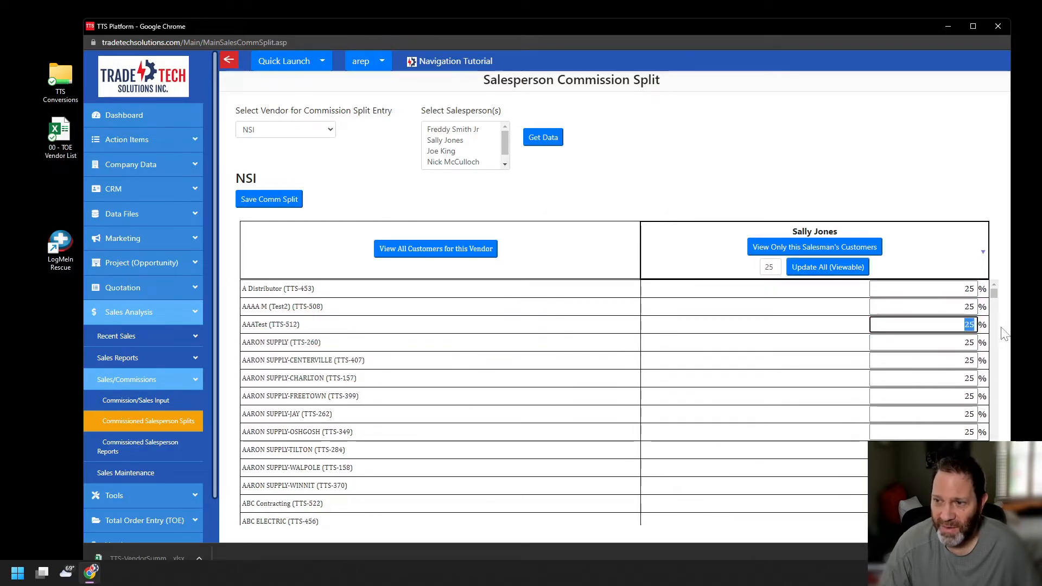
pyautogui.write('20')
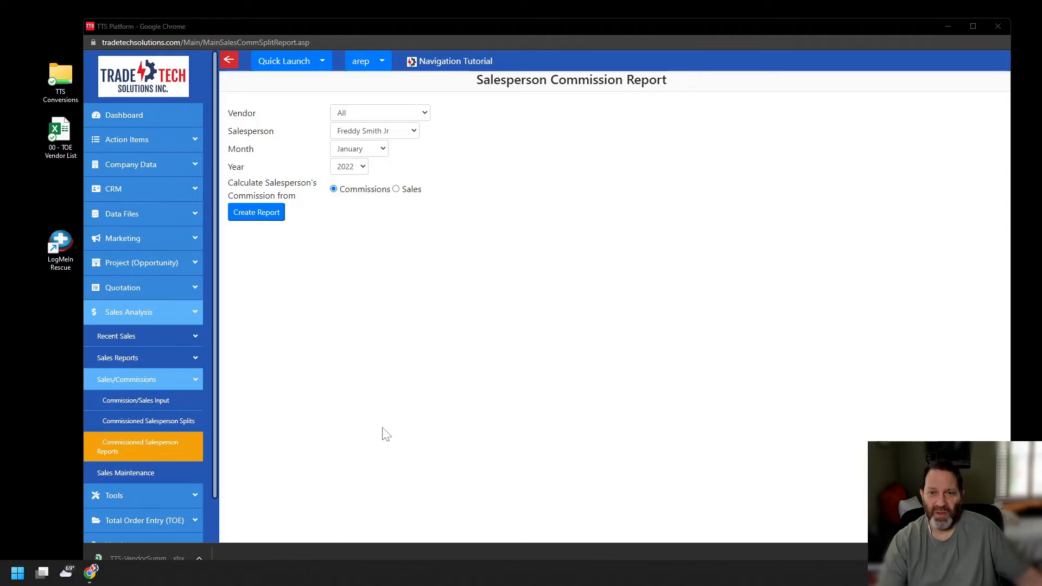
# - Create a Salesperson Commission Report for vendor NSI and the second salesperson in the list
pyautogui.click(419, 112)
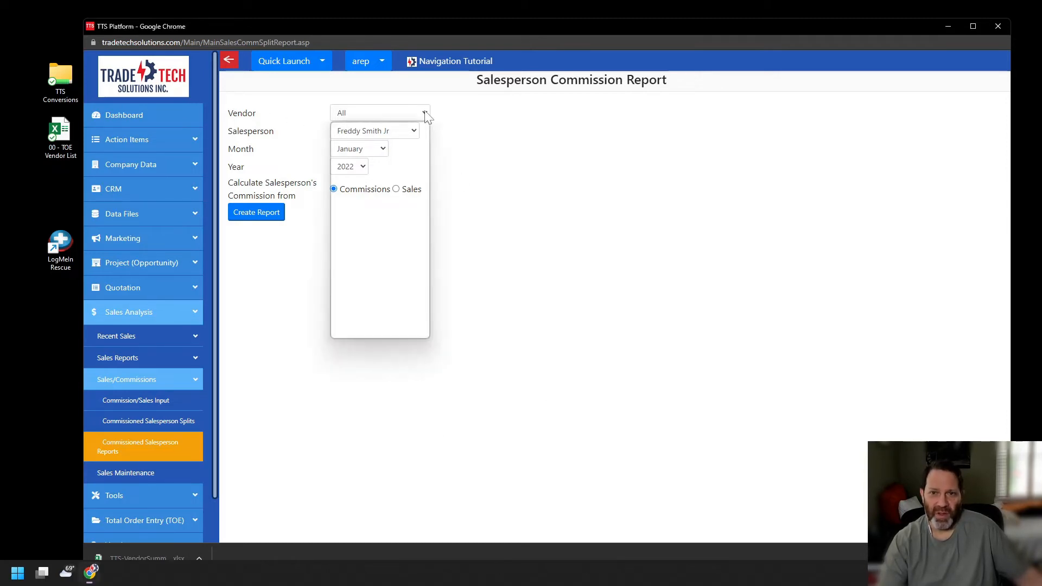
pyautogui.scroll(-1, 388, 239)
pyautogui.scroll(-3, 388, 238)
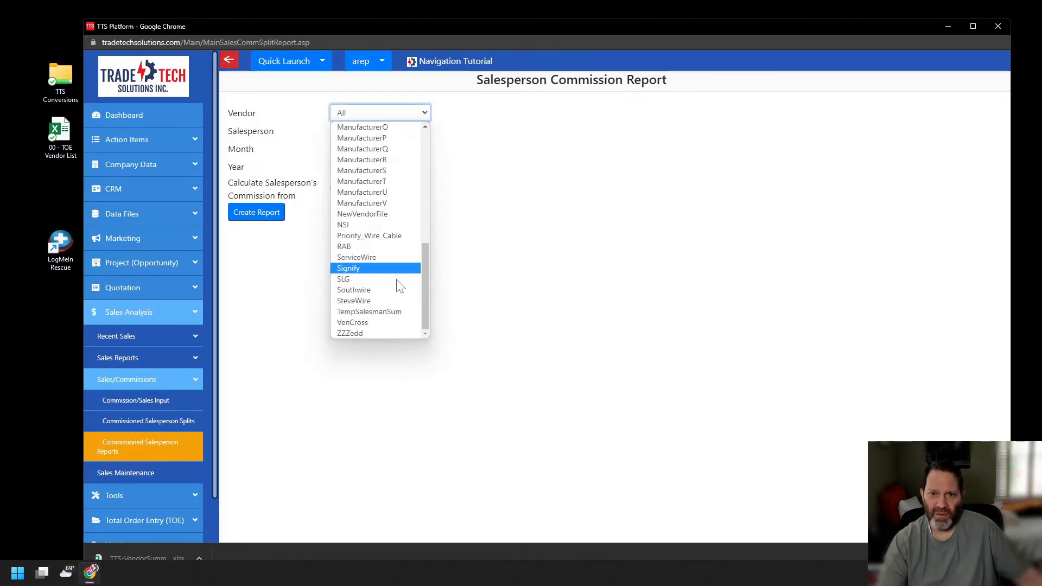
pyautogui.click(352, 223)
pyautogui.click(414, 131)
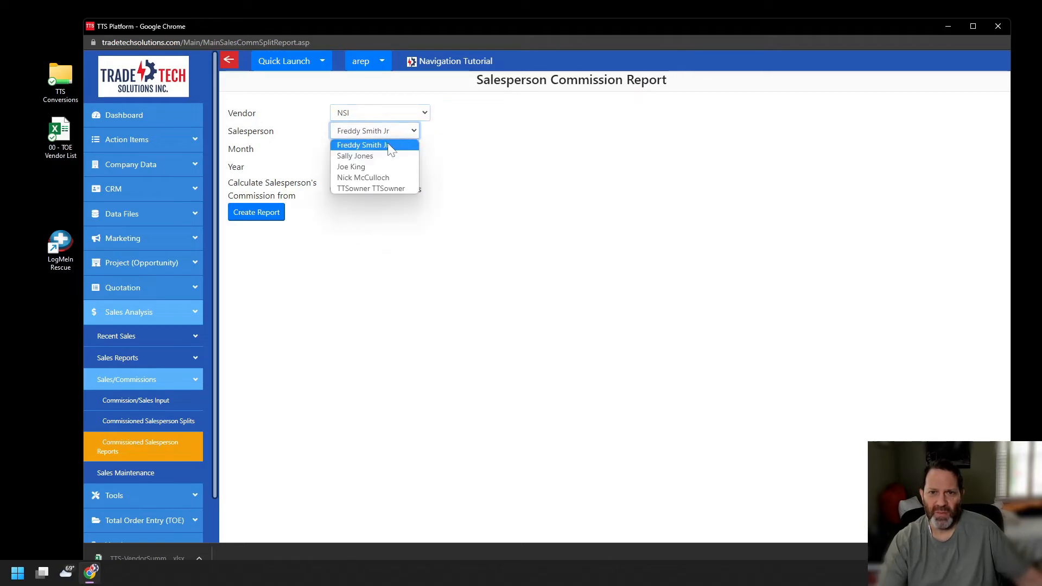
pyautogui.click(382, 154)
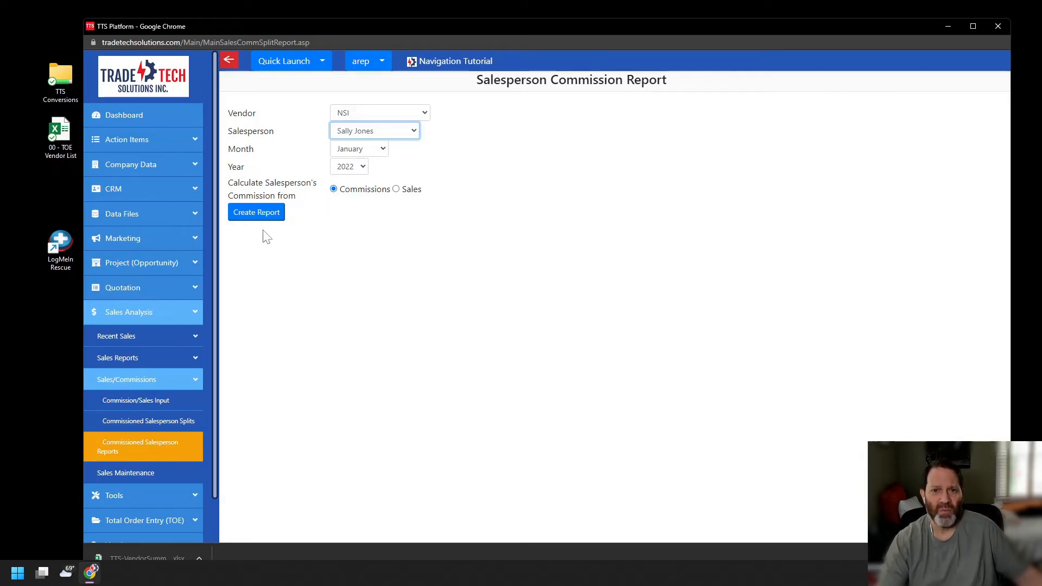
pyautogui.click(254, 217)
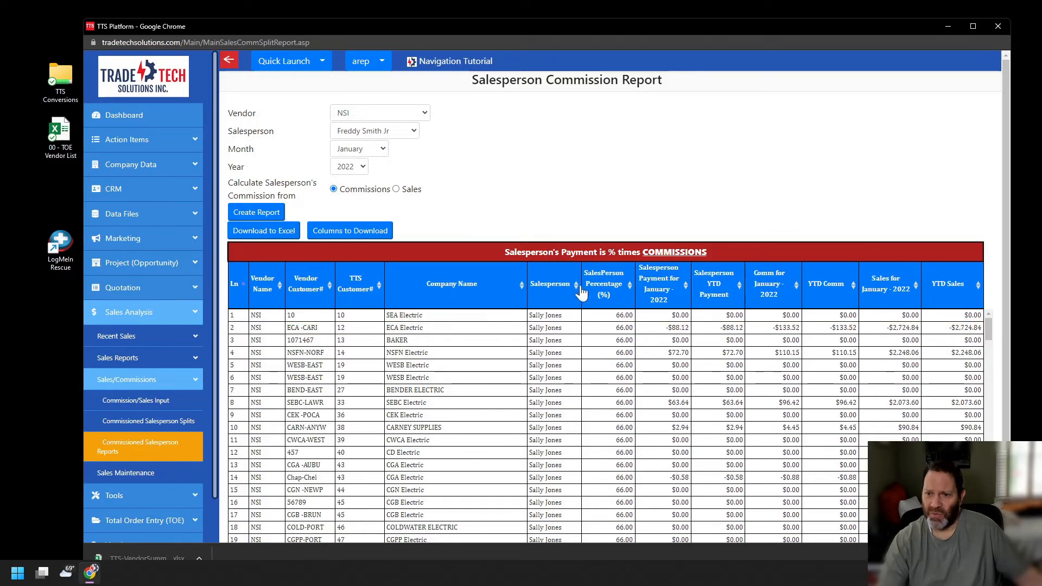
# - Sort the report rows by SalesPerson Percentage, checking both sort orders and ending with ascending
pyautogui.click(629, 288)
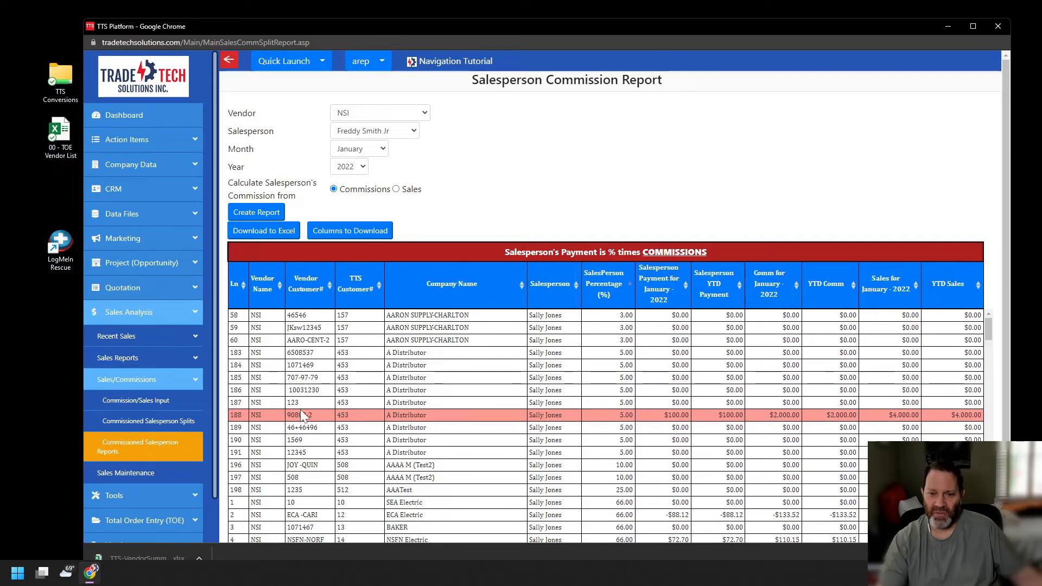
pyautogui.scroll(-5, 412, 412)
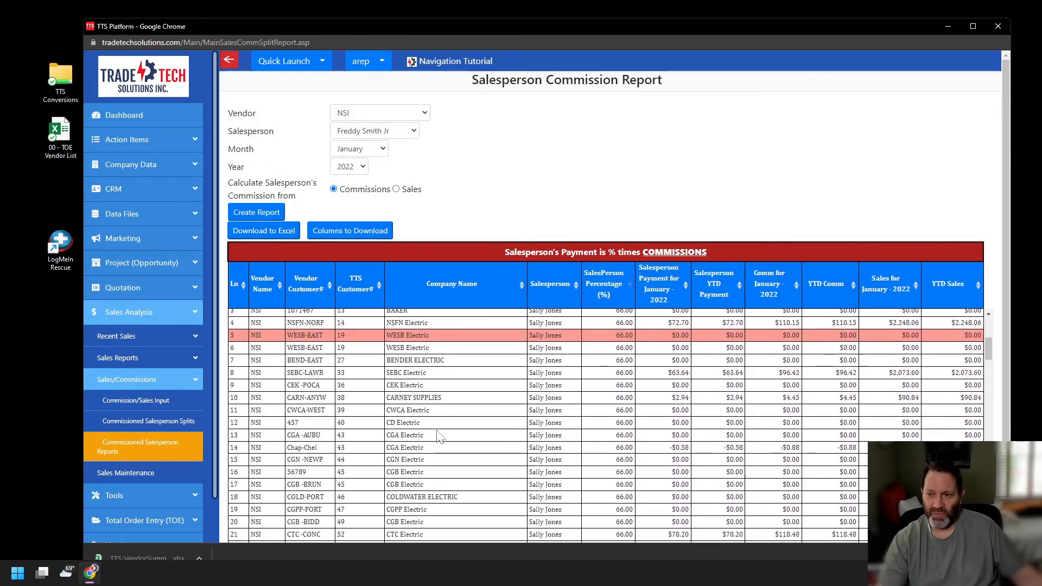
pyautogui.scroll(5, 461, 353)
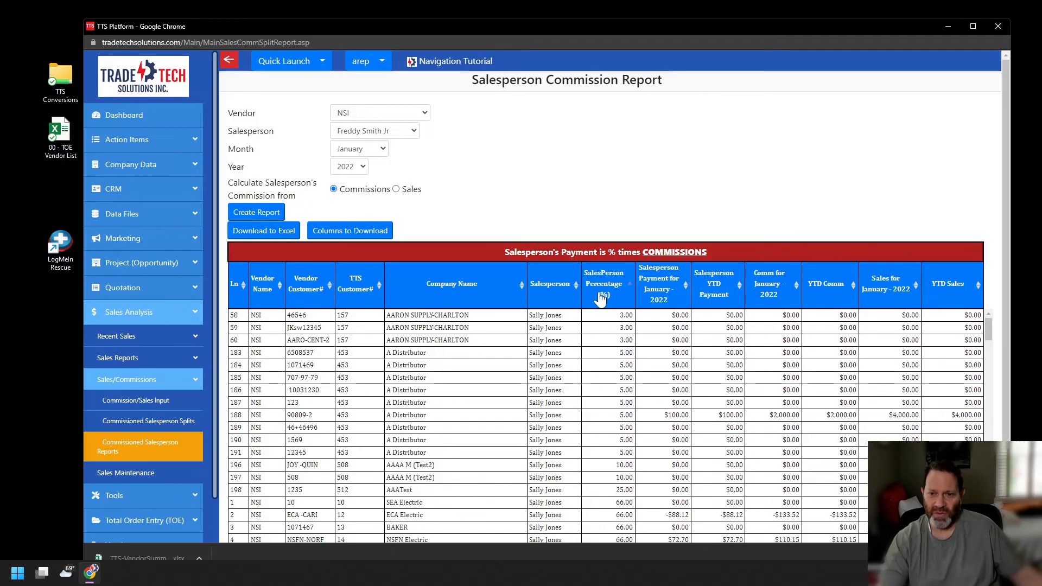
pyautogui.click(628, 292)
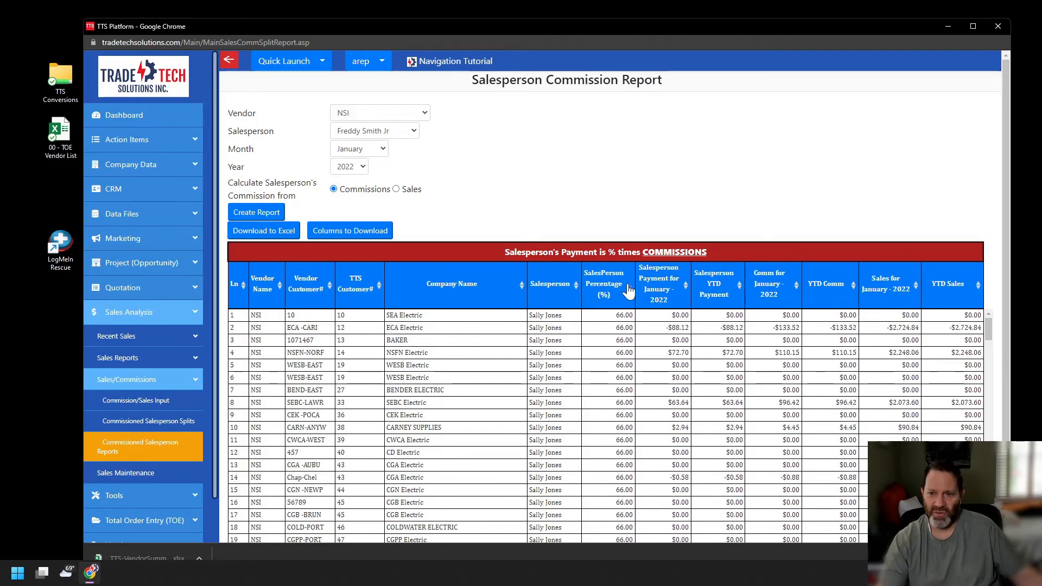
pyautogui.click(628, 291)
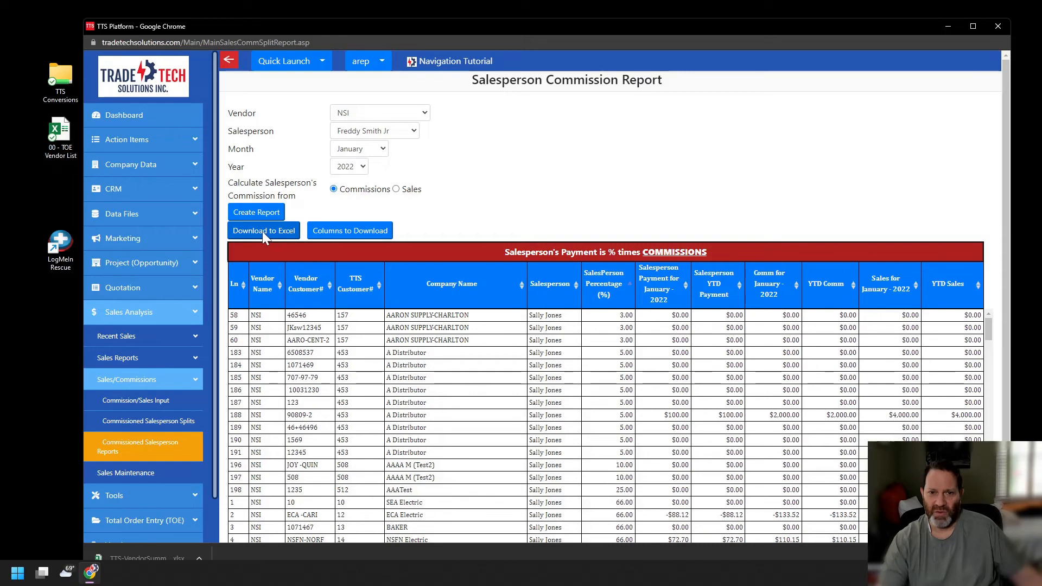
# - Download the report to Excel without the YTD Sales, YTD Comm, SalesPerson Percentage (%) and Salesperson YTD Payment columns
pyautogui.click(343, 230)
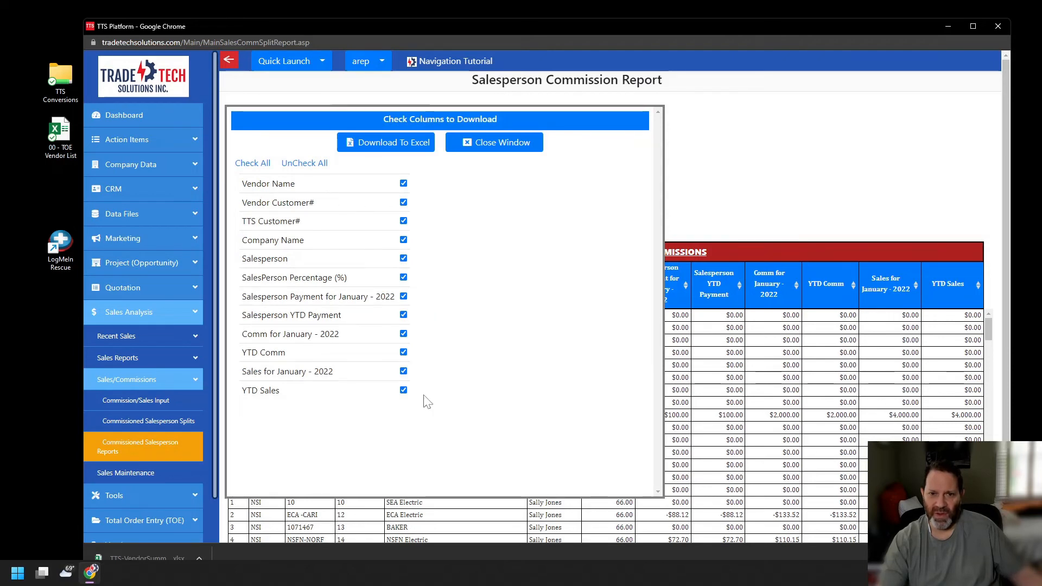
pyautogui.click(403, 390)
pyautogui.click(403, 352)
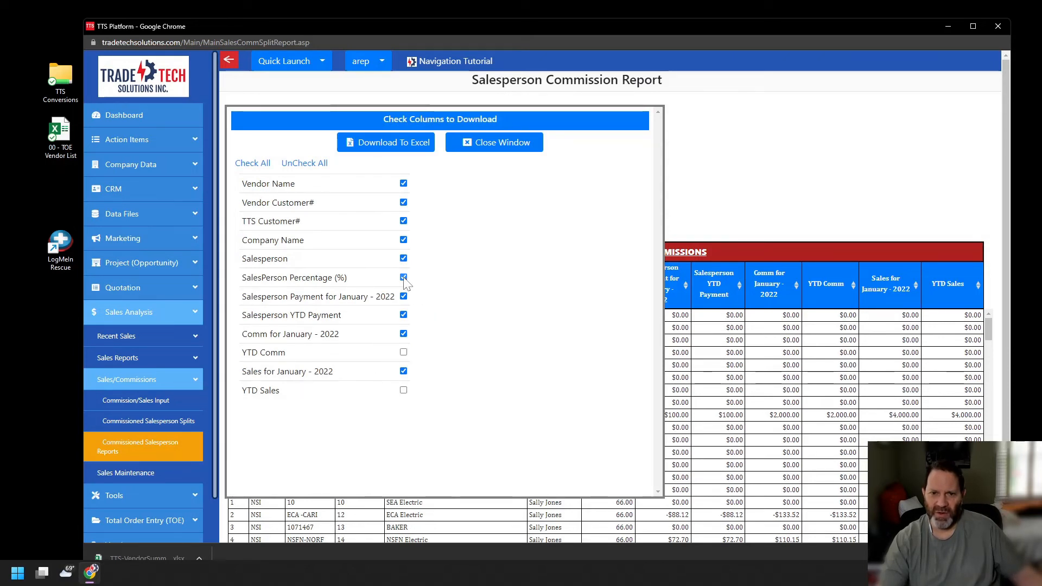
pyautogui.click(404, 316)
pyautogui.click(391, 146)
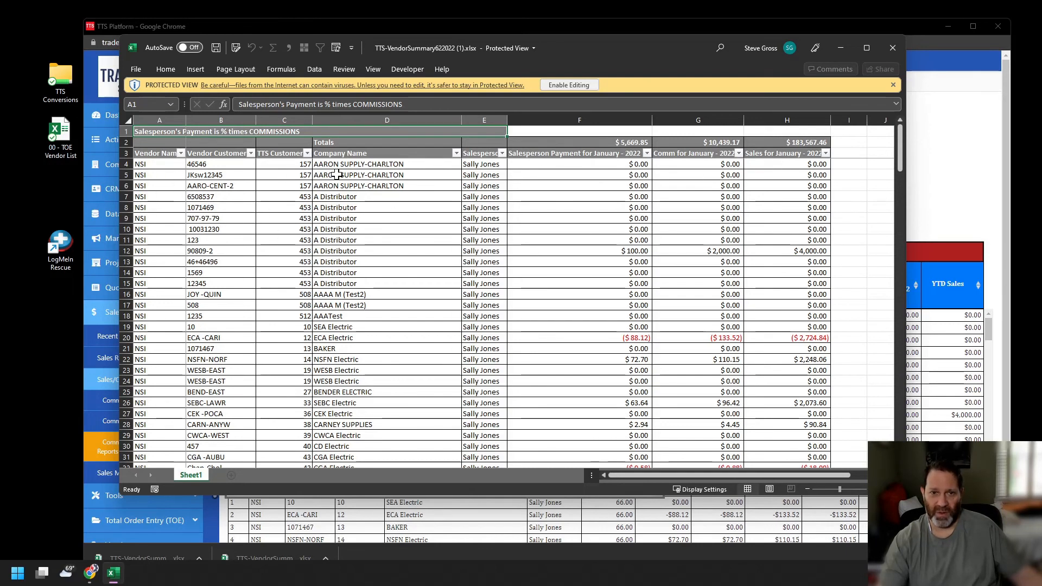
# - Look through the downloaded commission report in Excel, enabling editing on it, and close the workbook
pyautogui.scroll(-5, 542, 245)
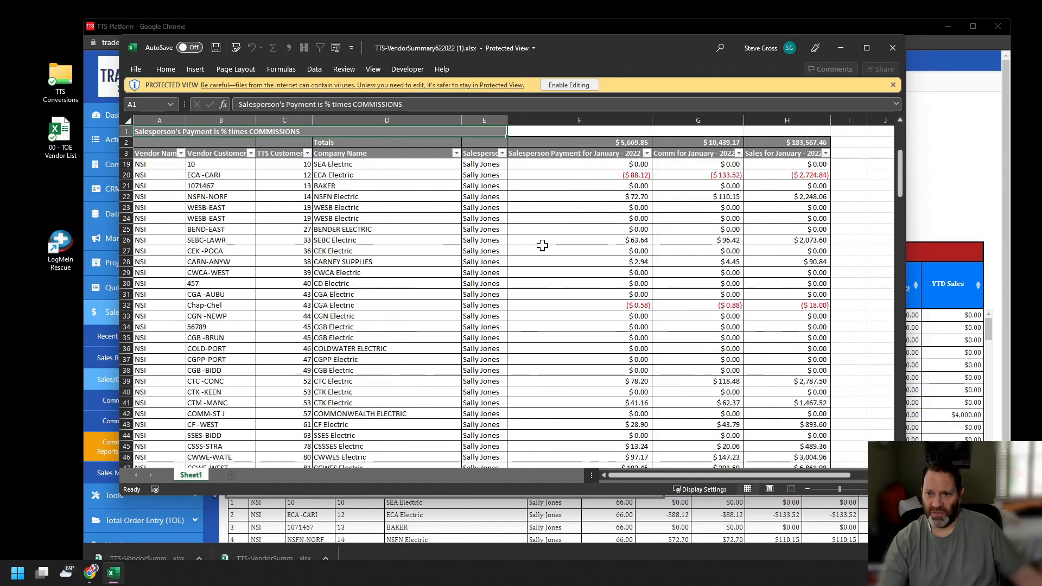
pyautogui.scroll(5, 541, 243)
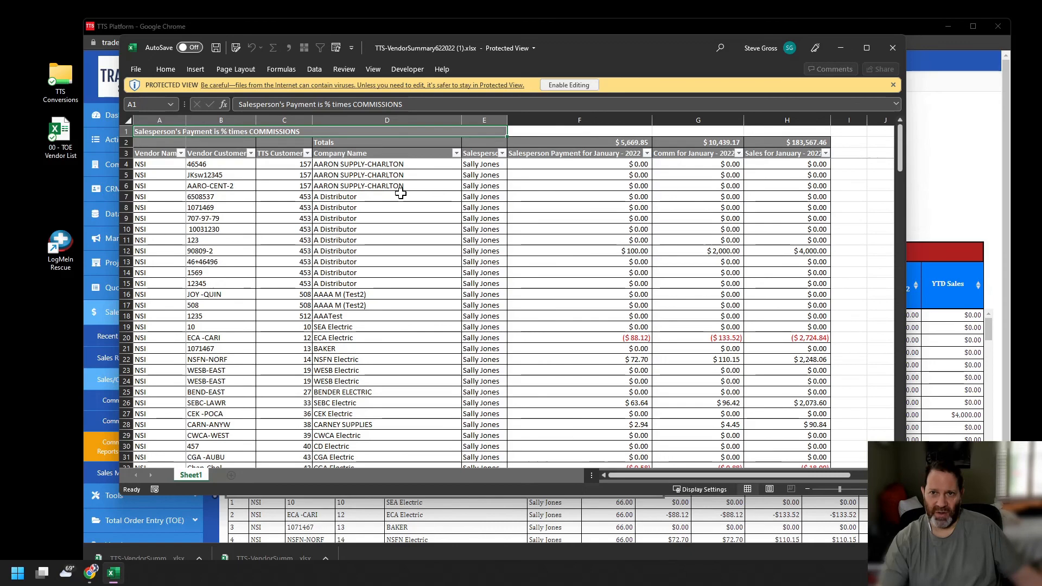
pyautogui.click(565, 86)
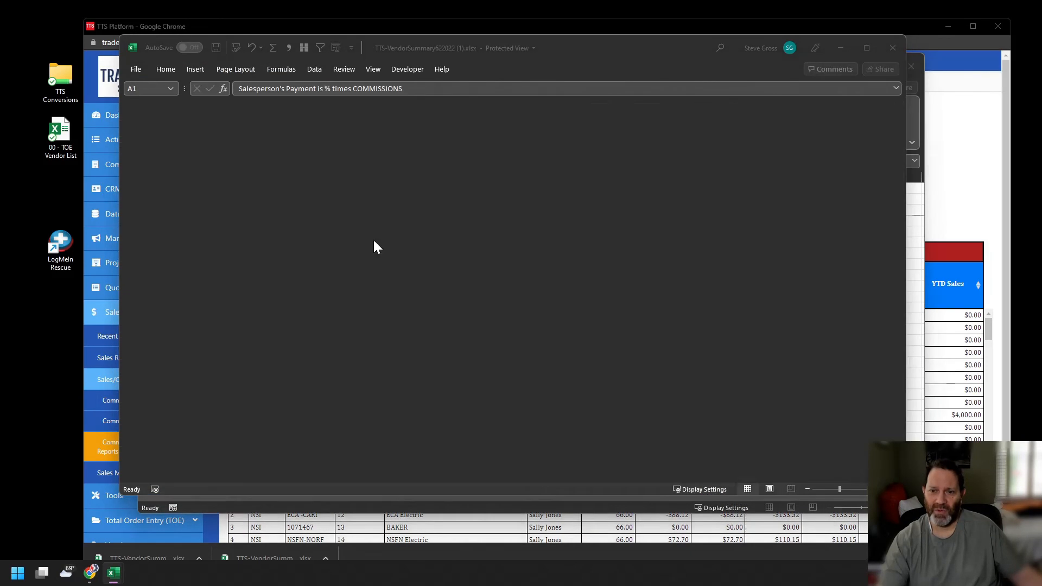
pyautogui.scroll(2, 552, 302)
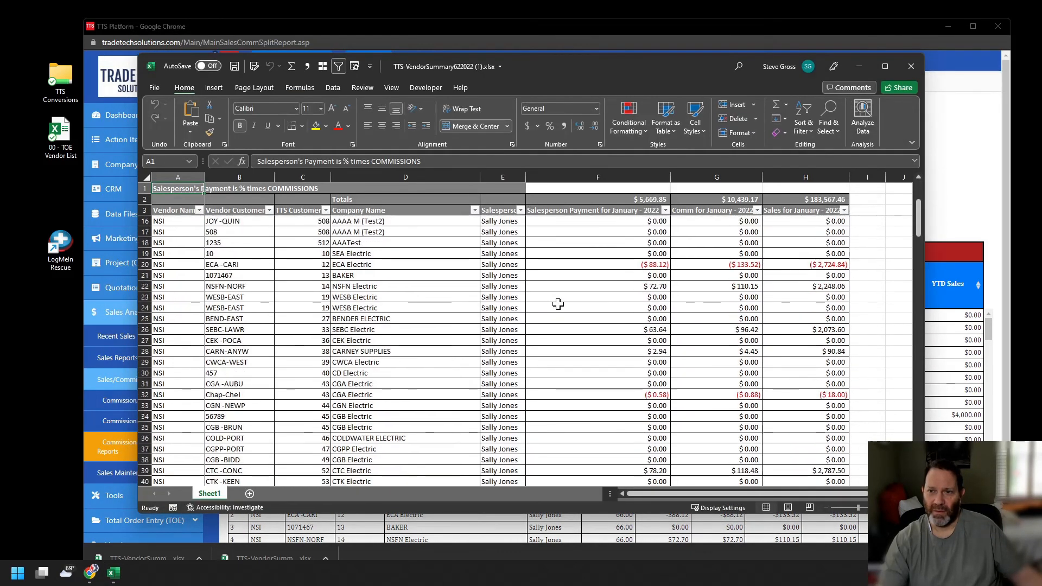
pyautogui.click(911, 75)
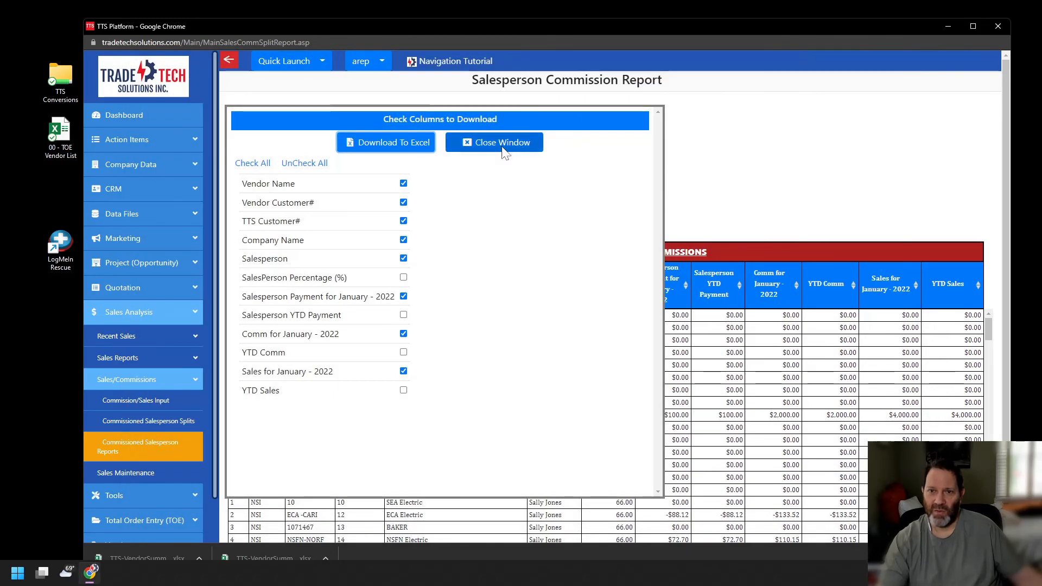
# - Close the column selection for the download and maximize the browser window showing the report
pyautogui.click(517, 145)
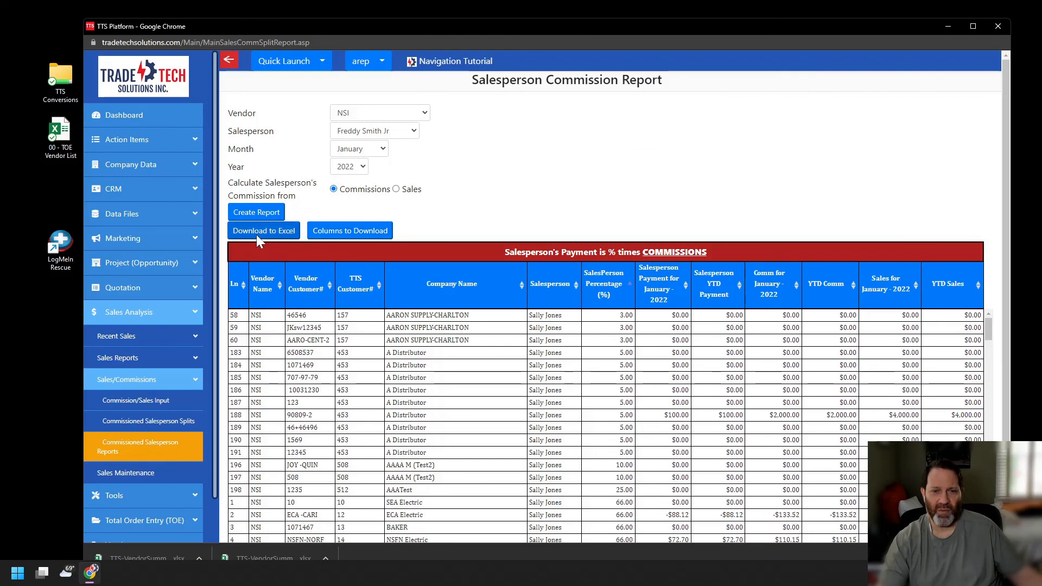
pyautogui.click(973, 26)
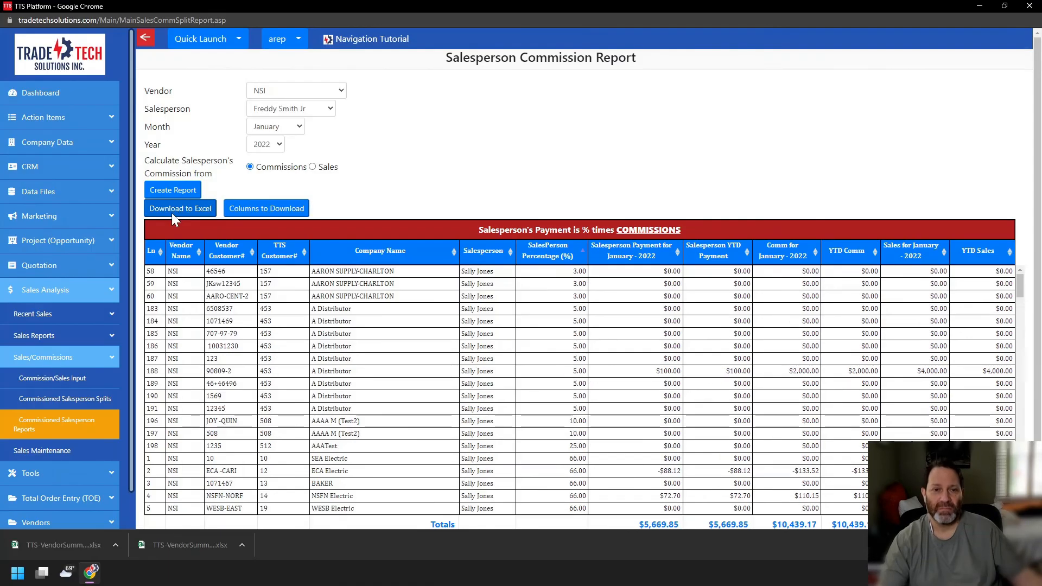